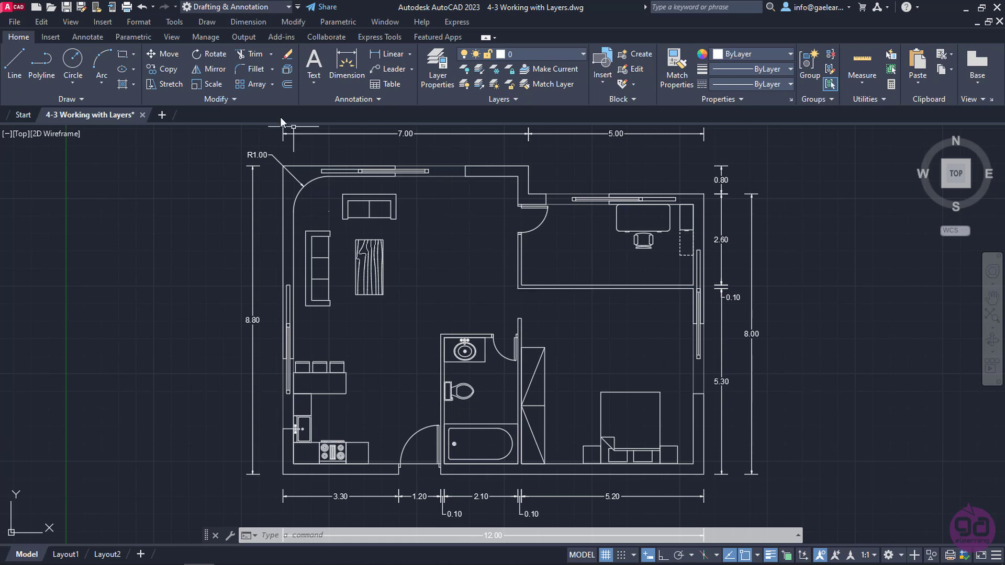
- Dismiss the Format menu and open the Layer Properties Manager listing 0, Defpoints, Dimensions, Layer1, Walls and Windows
{"action": "left_click", "coordinate": [138, 23]}
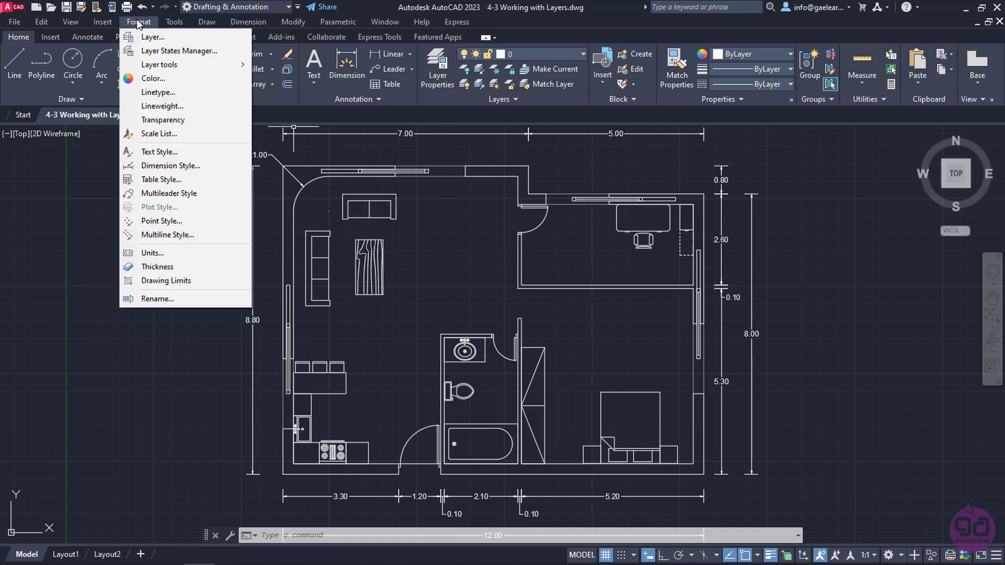
{"action": "left_click", "coordinate": [168, 37]}
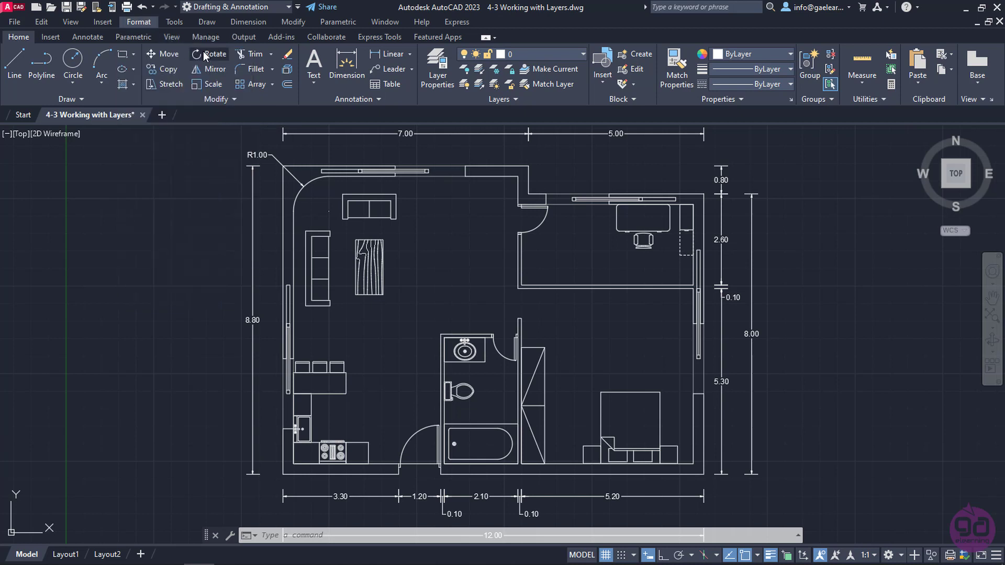
{"action": "left_click", "coordinate": [437, 86]}
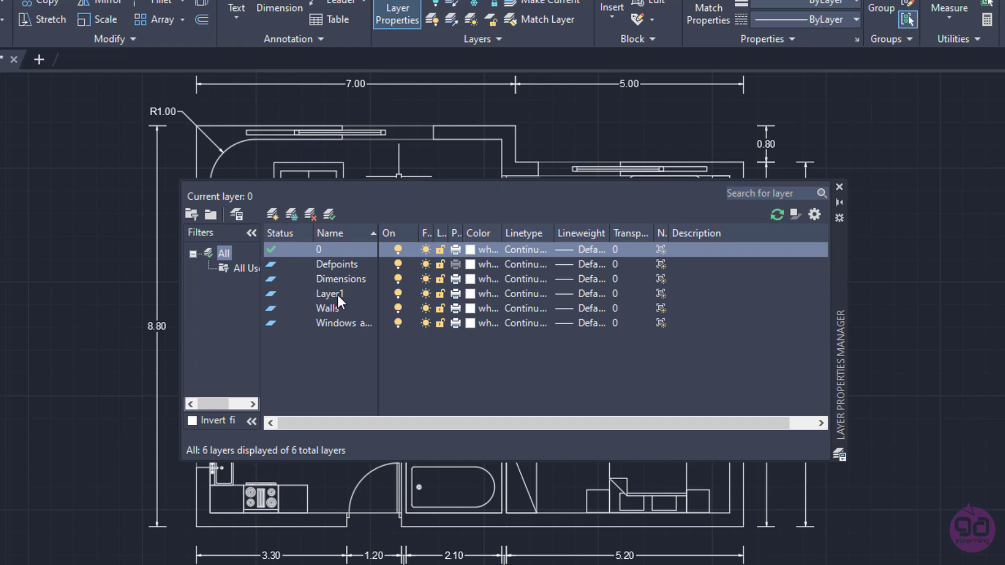
- Add a new layer and name it Furniture
{"action": "left_click", "coordinate": [272, 214]}
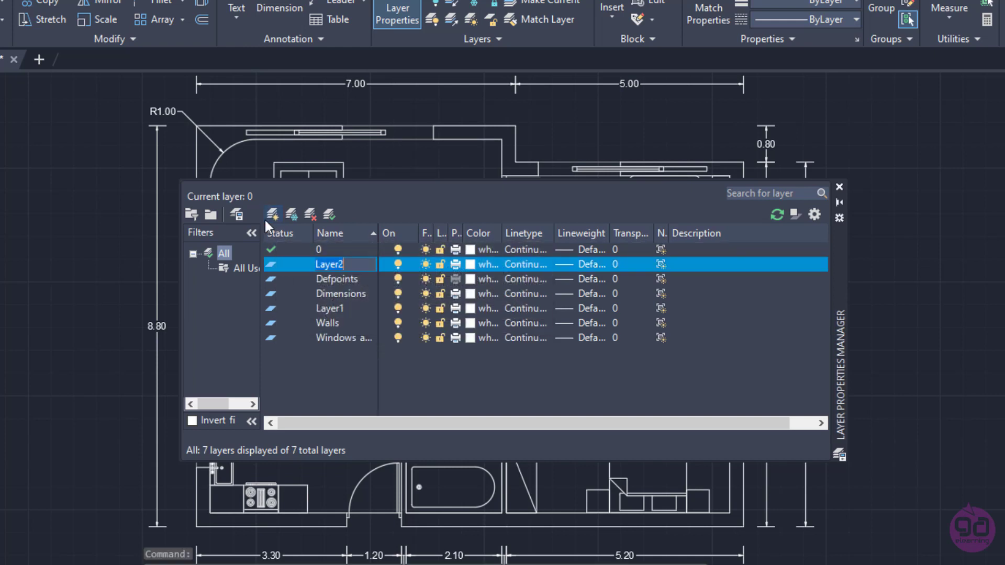
{"action": "type", "text": "Fur"}
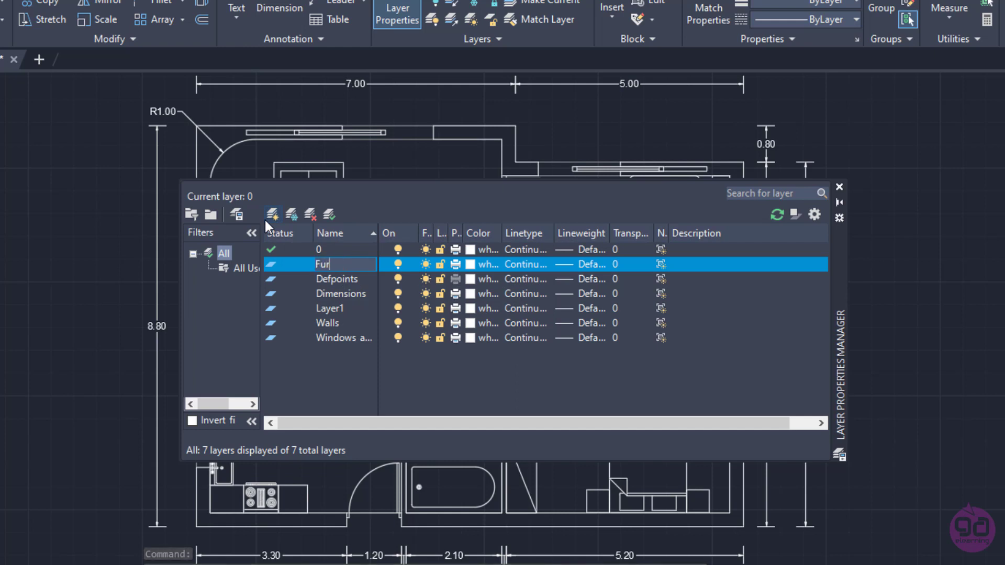
{"action": "type", "text": "niture"}
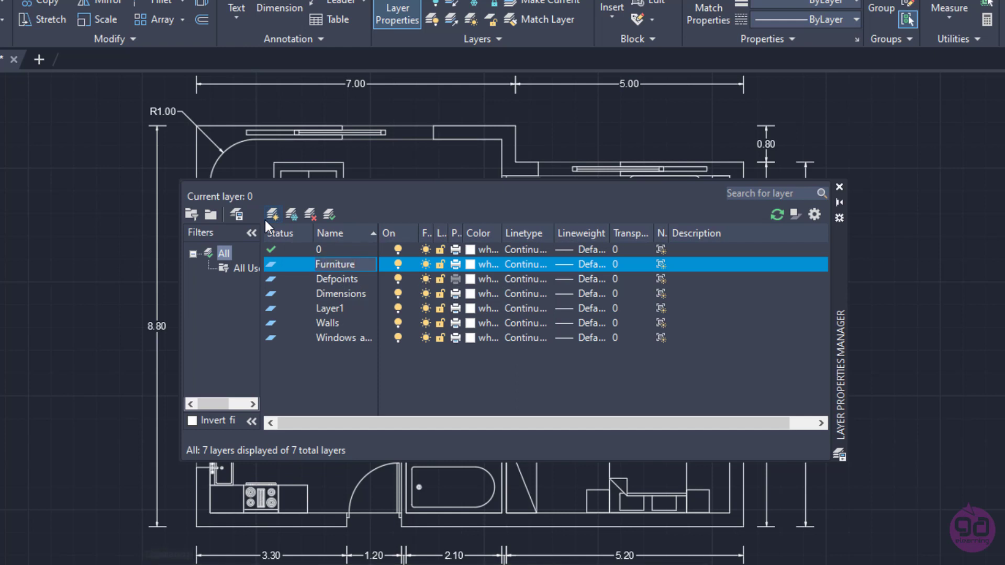
{"action": "key", "text": "Return"}
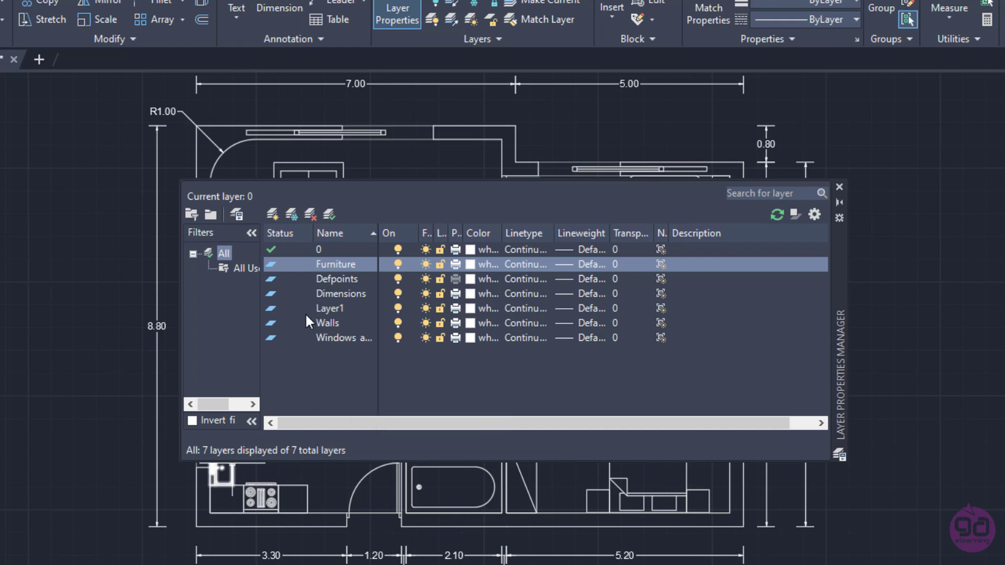
- Delete the unused Layer1 through its right-click menu
{"action": "left_click", "coordinate": [325, 312]}
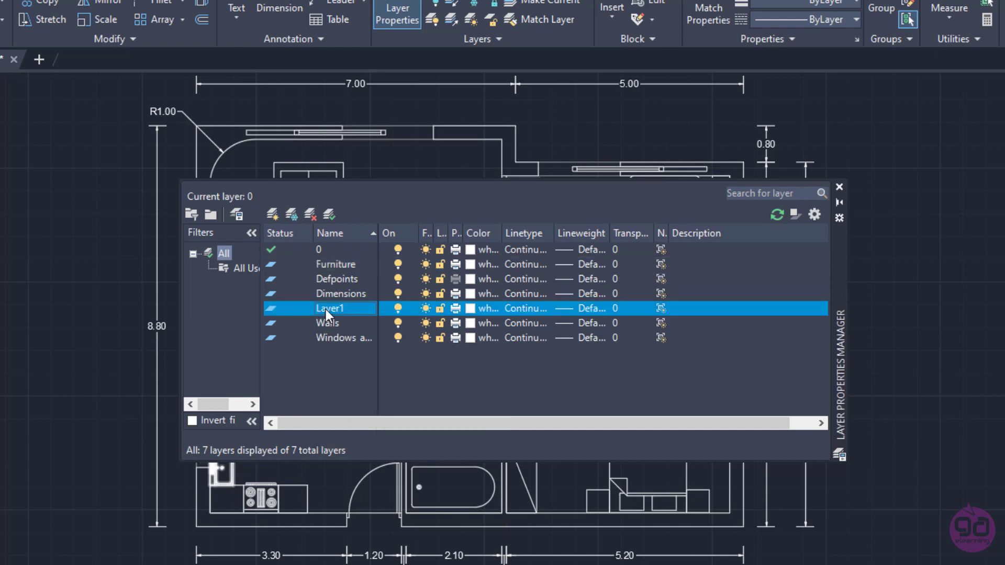
{"action": "right_click", "coordinate": [326, 309]}
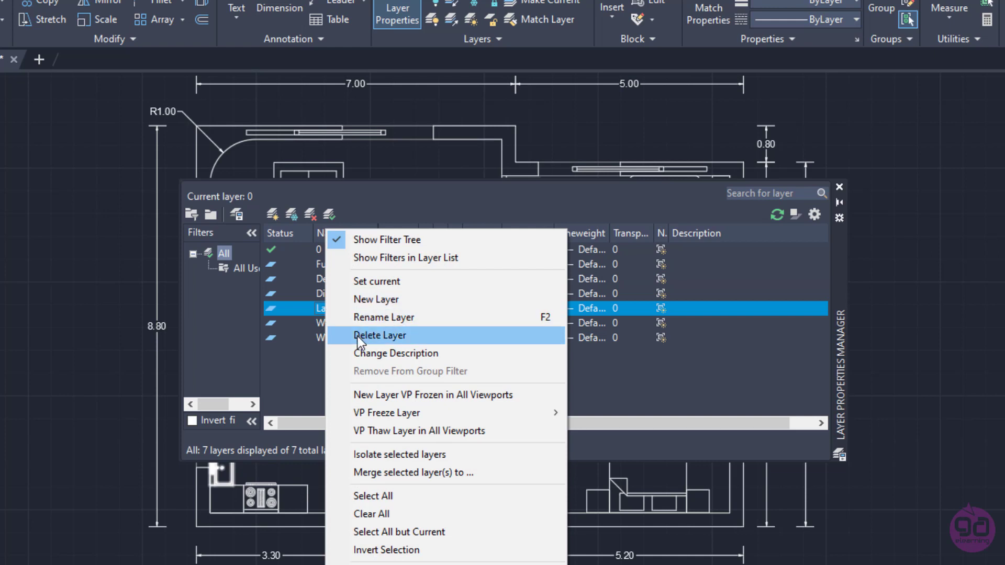
{"action": "left_click", "coordinate": [375, 336]}
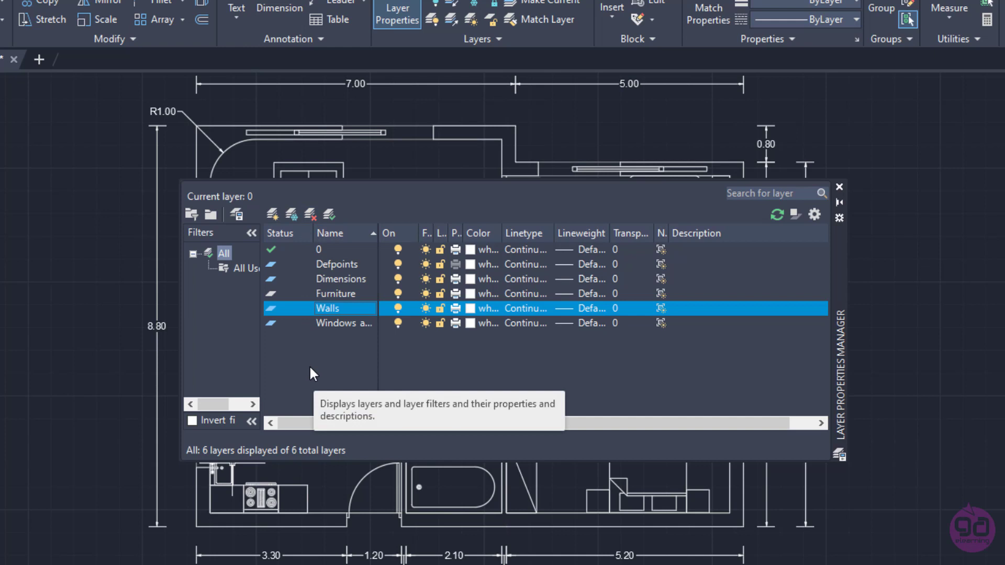
- Bring up the Walls layer's right-click menu and dismiss it without choosing anything
{"action": "right_click", "coordinate": [325, 305]}
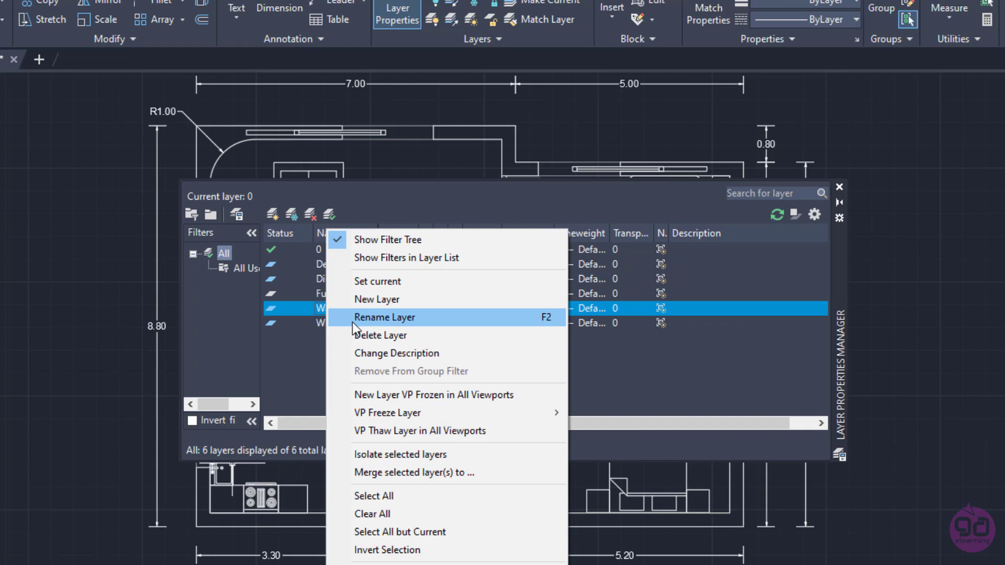
{"action": "left_click", "coordinate": [283, 350]}
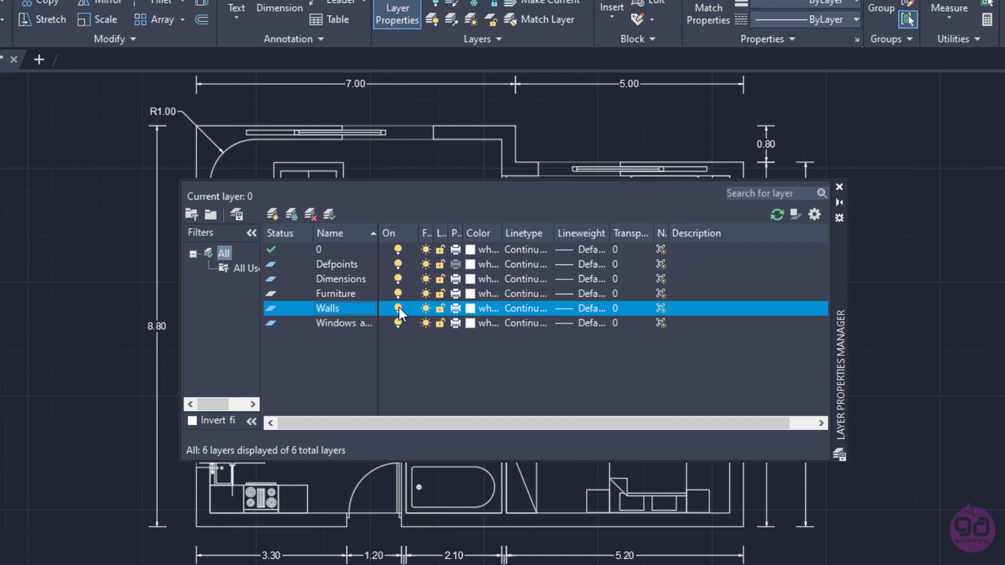
- Turn Walls off and check the plan, then turn Walls back on and freeze it
{"action": "left_click", "coordinate": [398, 308]}
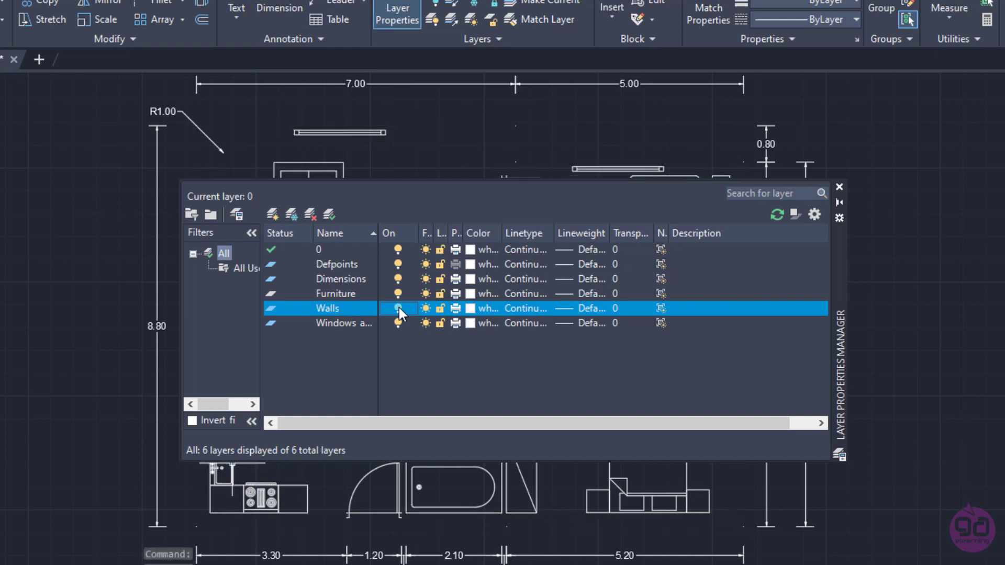
{"action": "mouse_move", "coordinate": [835, 266]}
{"action": "left_mouse_down"}
{"action": "mouse_move", "coordinate": [799, 338]}
{"action": "mouse_move", "coordinate": [562, 391]}
{"action": "mouse_move", "coordinate": [445, 375]}
{"action": "left_mouse_up"}
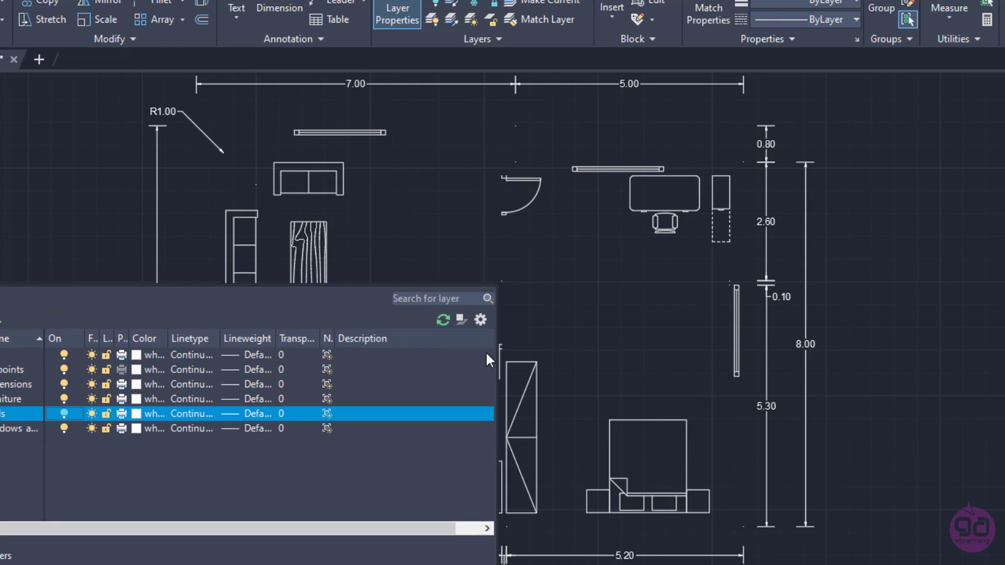
{"action": "left_click_drag", "start_coordinate": [485, 351], "coordinate": [796, 260]}
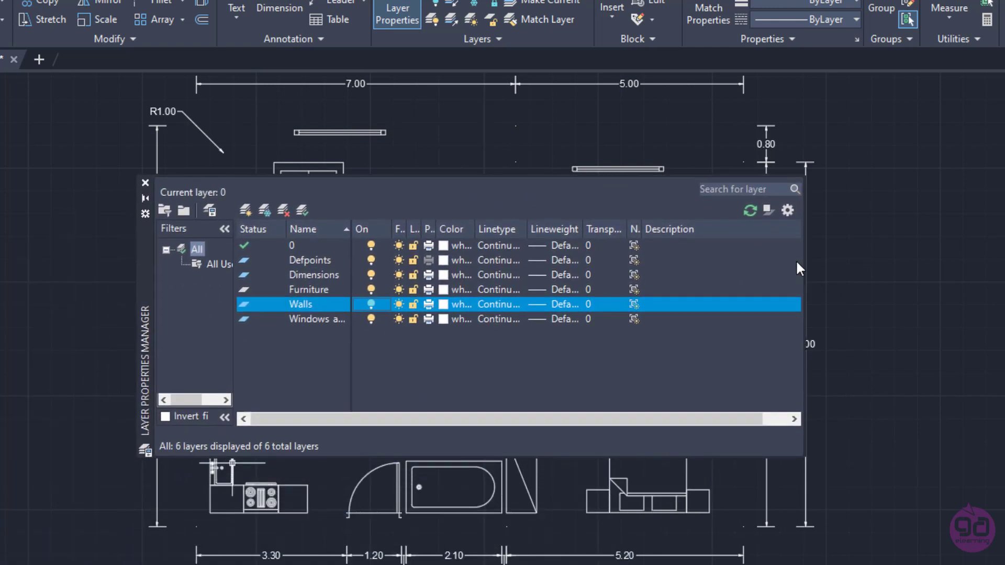
{"action": "left_click", "coordinate": [373, 301]}
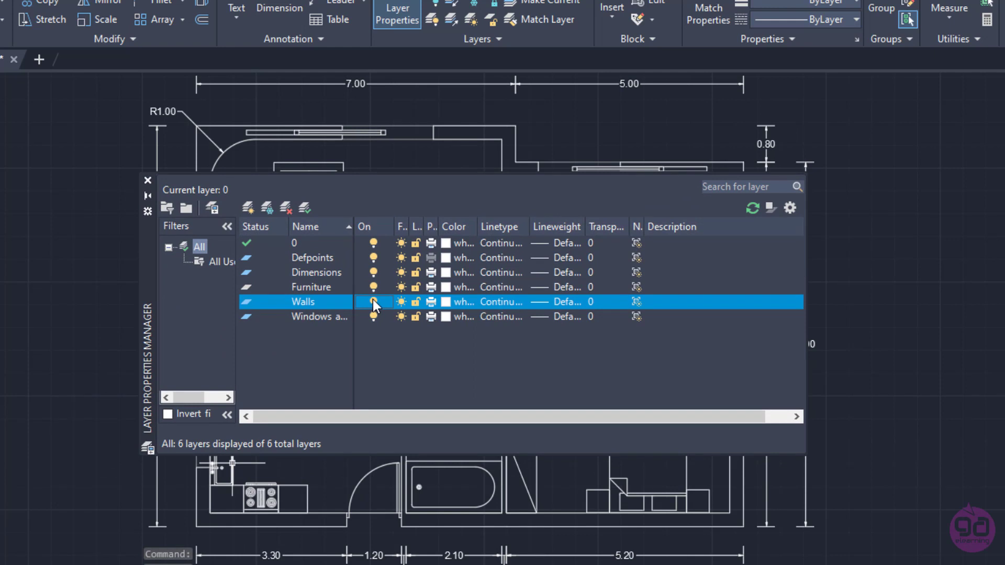
{"action": "left_click", "coordinate": [400, 302]}
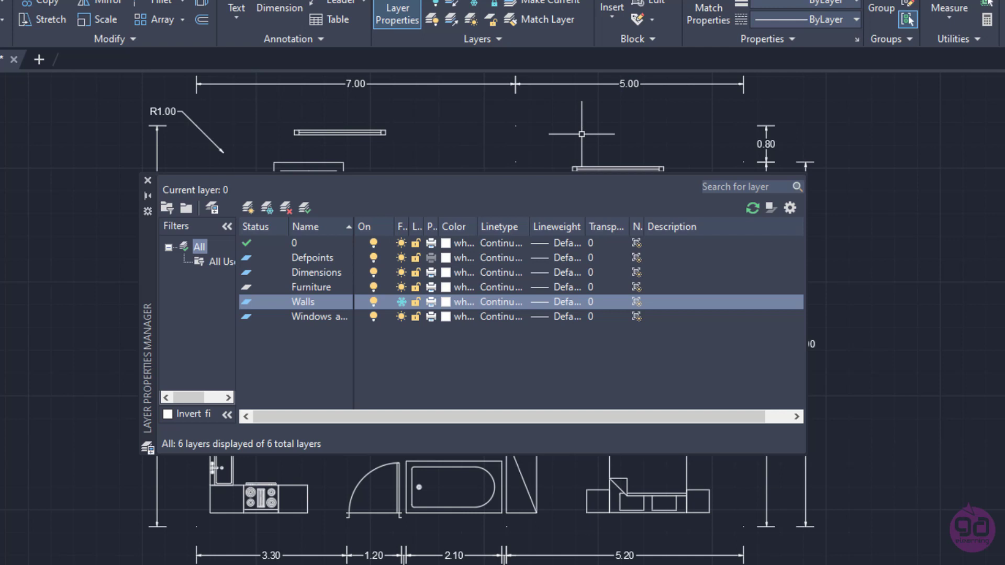
- Thaw and lock the Walls layer, toggling its Plot setting off and back on
{"action": "left_click", "coordinate": [401, 304]}
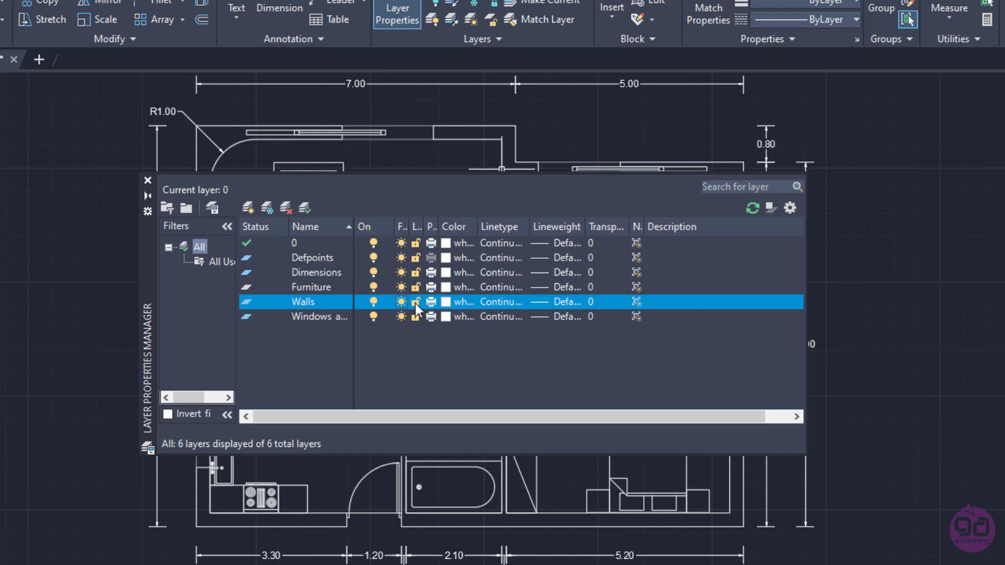
{"action": "left_click", "coordinate": [416, 303]}
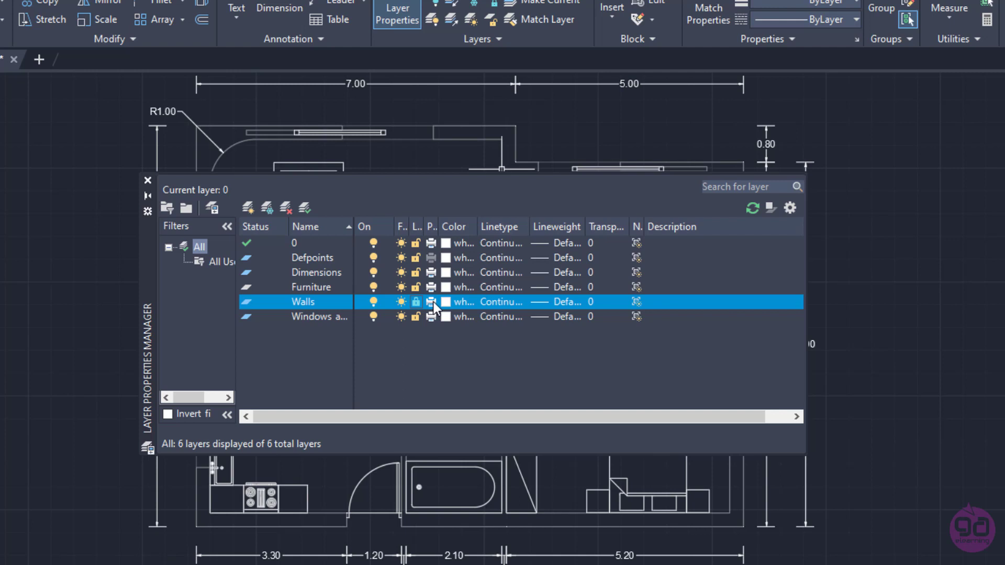
{"action": "left_click", "coordinate": [432, 302]}
{"action": "left_click", "coordinate": [431, 301]}
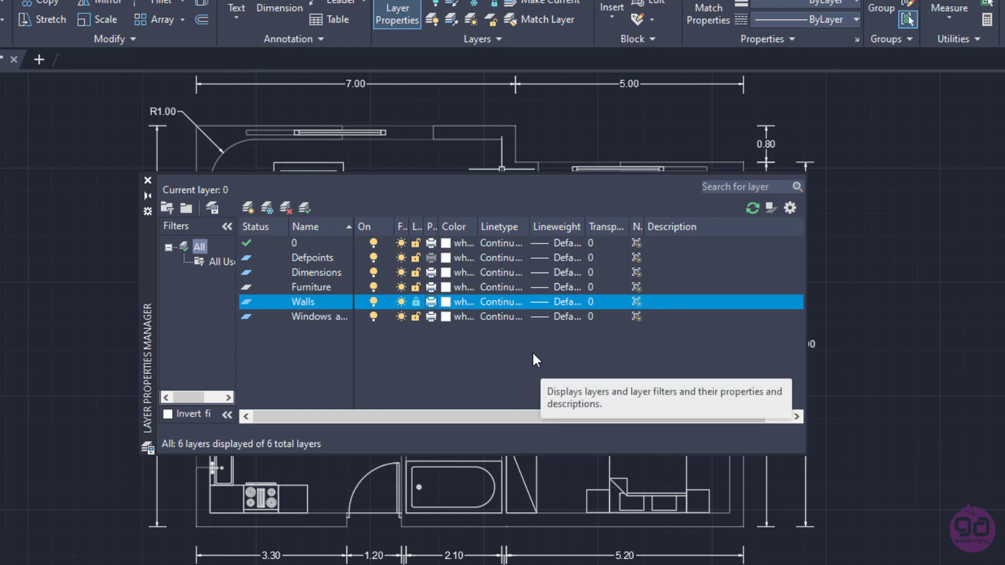
- Colour the Furniture layer brown (index 35) and the Dimensions layer grey (index 253)
{"action": "left_click", "coordinate": [446, 287]}
{"action": "left_click", "coordinate": [215, 231]}
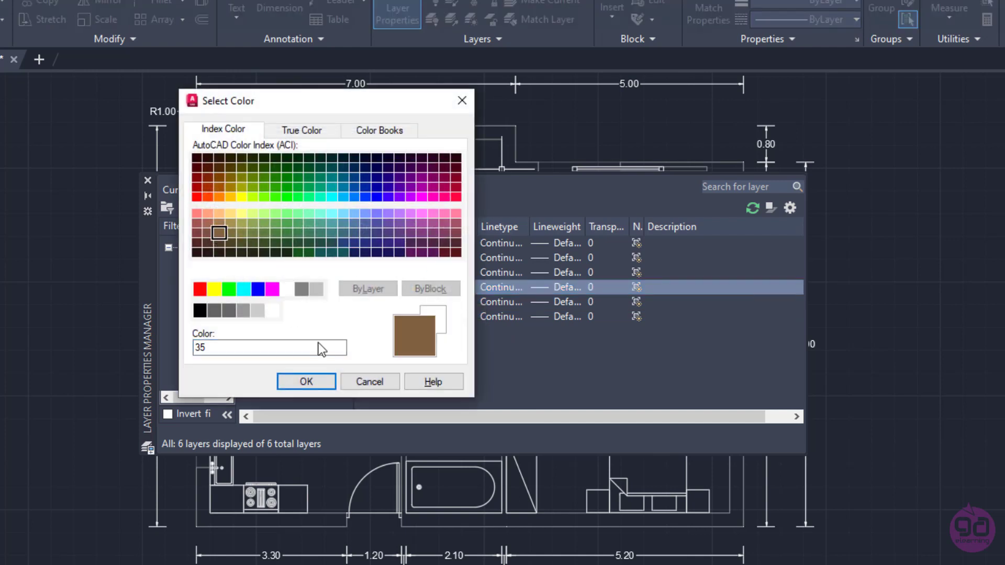
{"action": "left_click", "coordinate": [318, 380]}
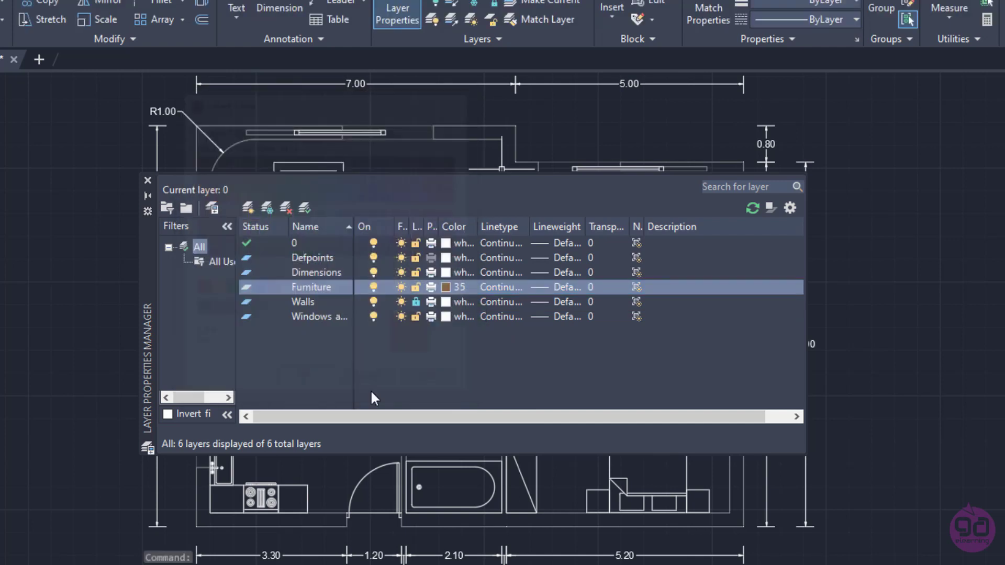
{"action": "left_click", "coordinate": [446, 272]}
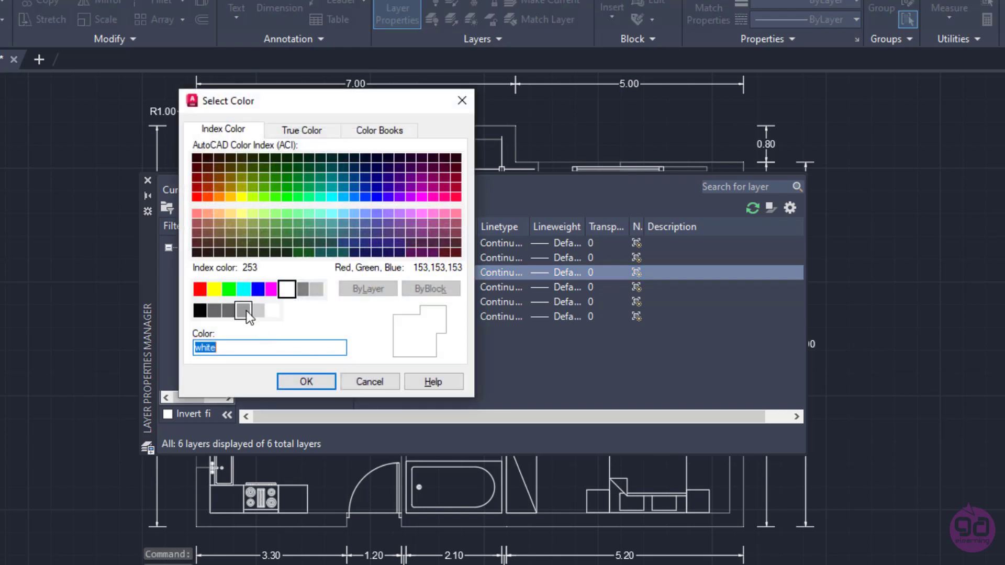
{"action": "left_click", "coordinate": [243, 310]}
{"action": "left_click", "coordinate": [287, 380]}
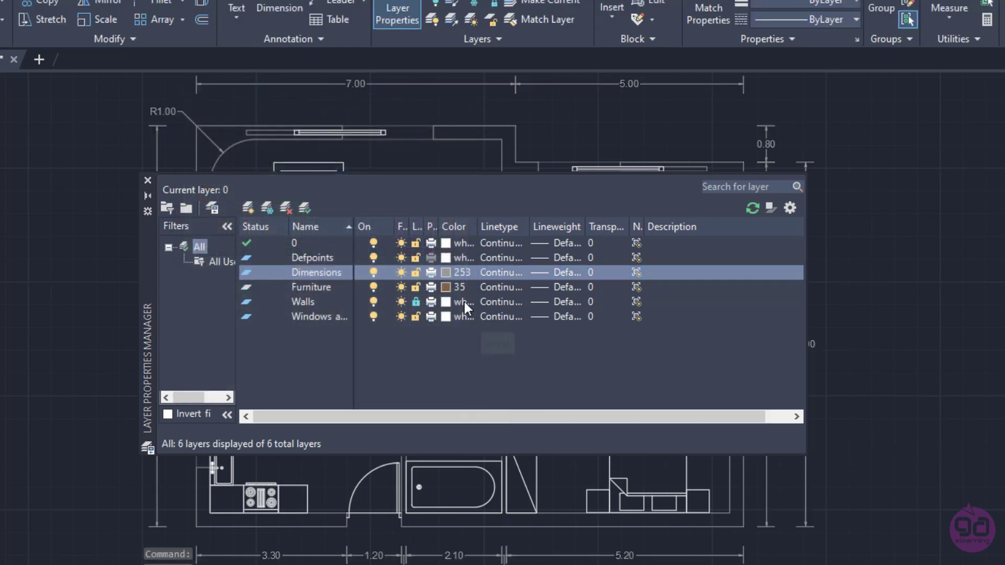
- Give the Walls layer a 0.30 mm lineweight
{"action": "left_click", "coordinate": [533, 301]}
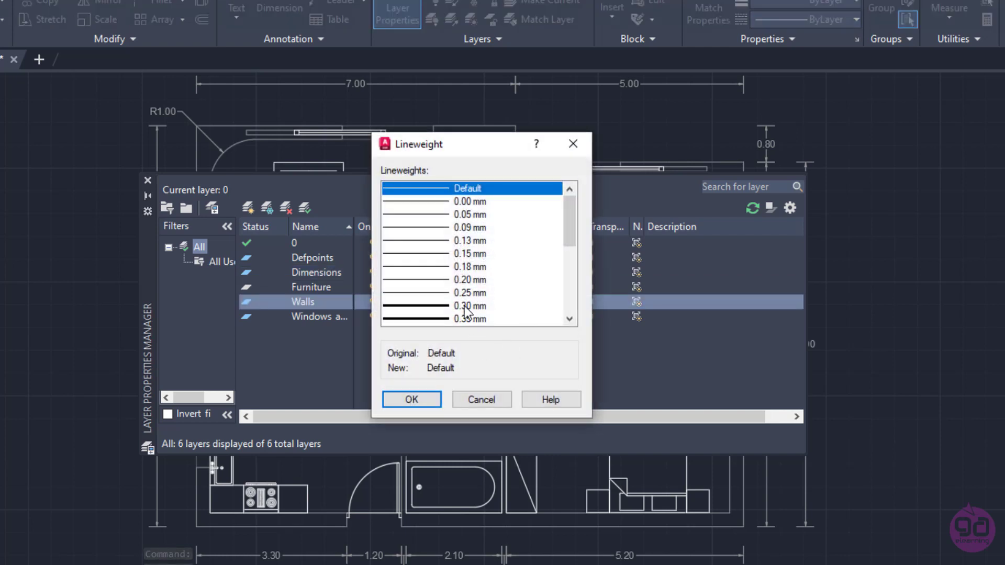
{"action": "left_click", "coordinate": [466, 307]}
{"action": "left_click", "coordinate": [419, 403]}
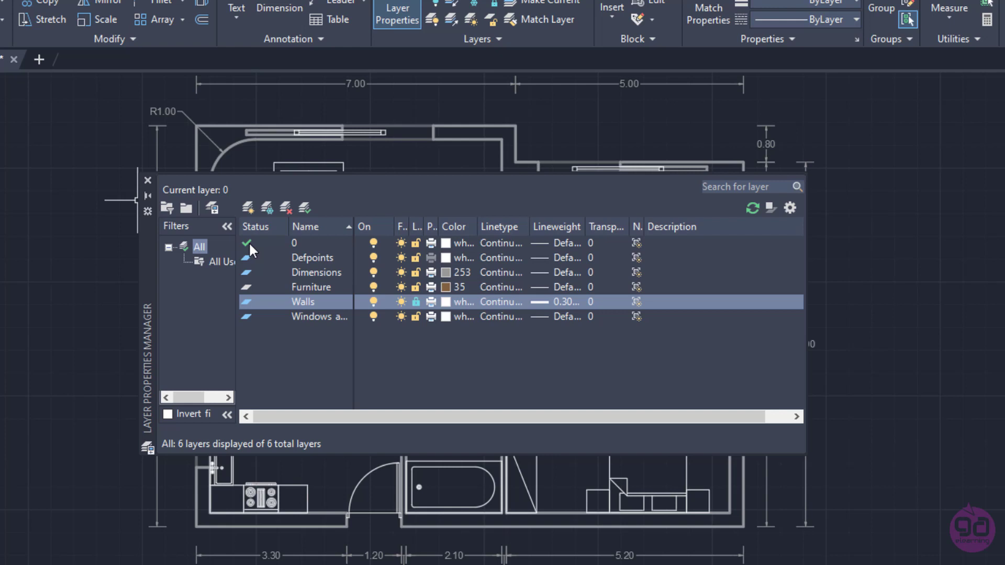
- Set Dimensions as the current layer with Set Current and close the layer palette
{"action": "double_click", "coordinate": [281, 287]}
{"action": "left_click", "coordinate": [283, 272]}
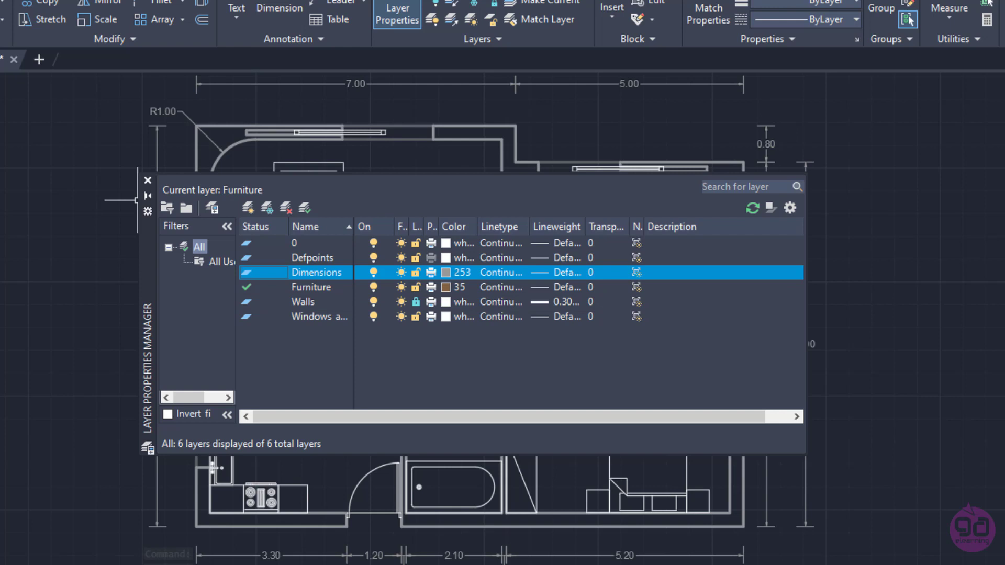
{"action": "right_click", "coordinate": [271, 271]}
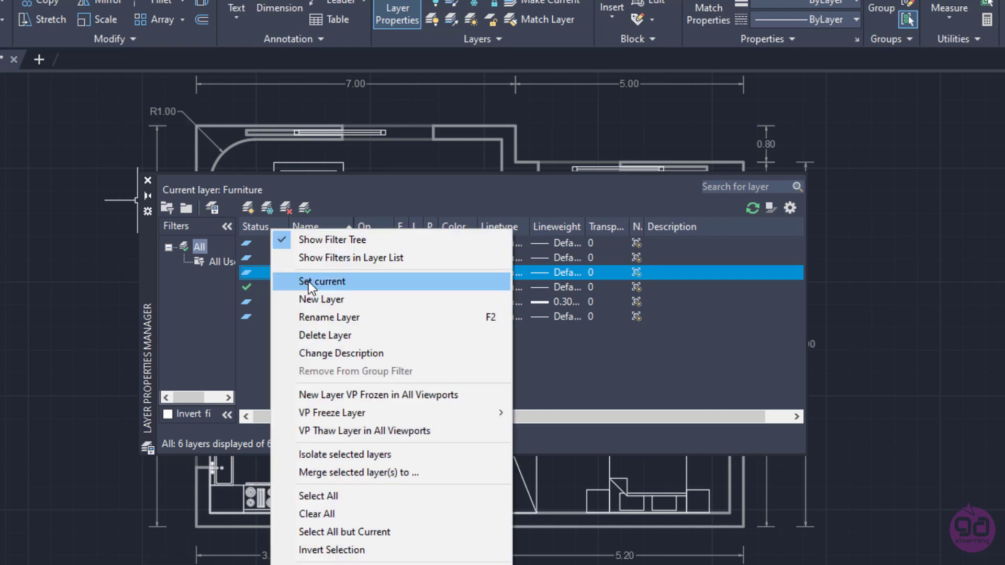
{"action": "left_click", "coordinate": [256, 338]}
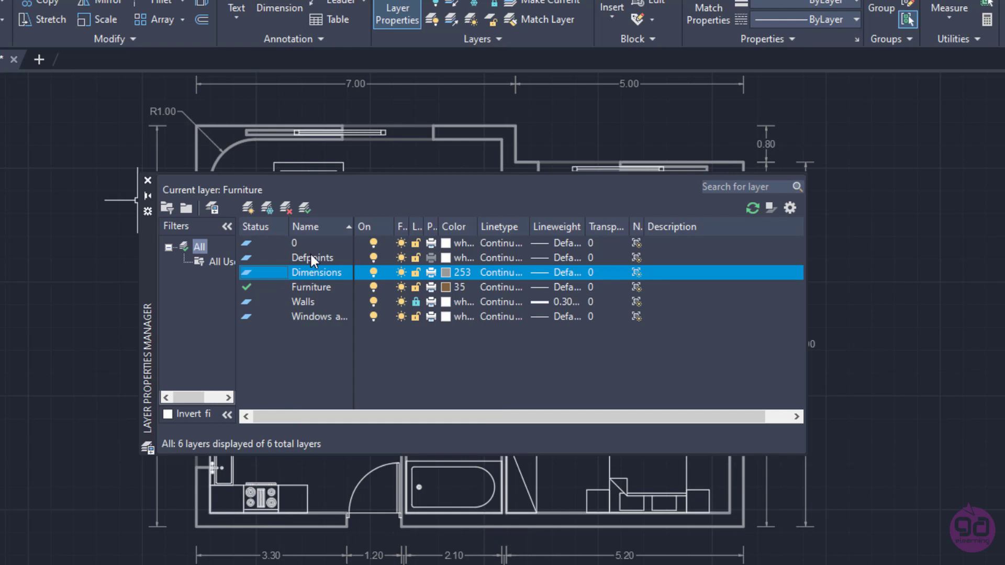
{"action": "left_click", "coordinate": [306, 209]}
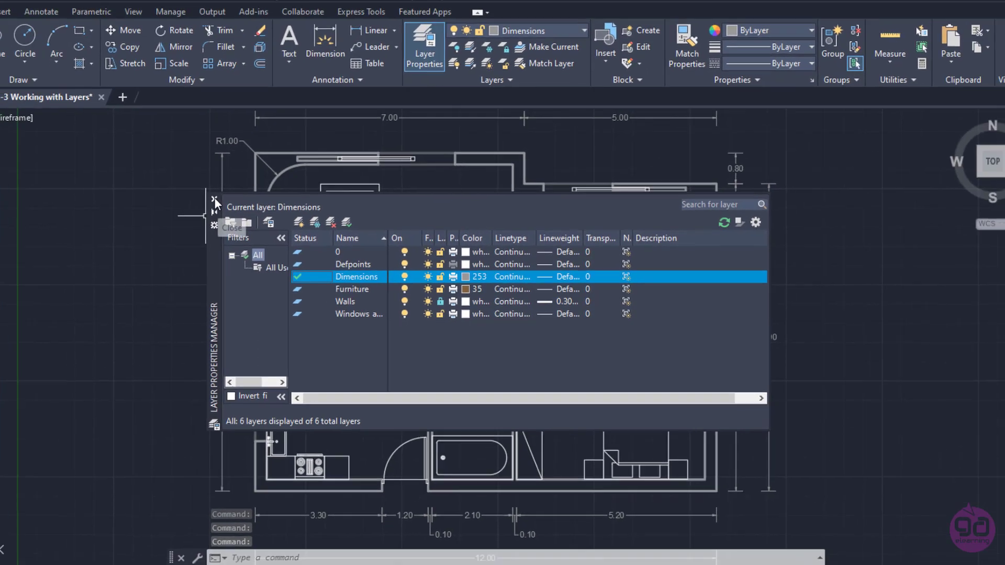
{"action": "left_click", "coordinate": [215, 201]}
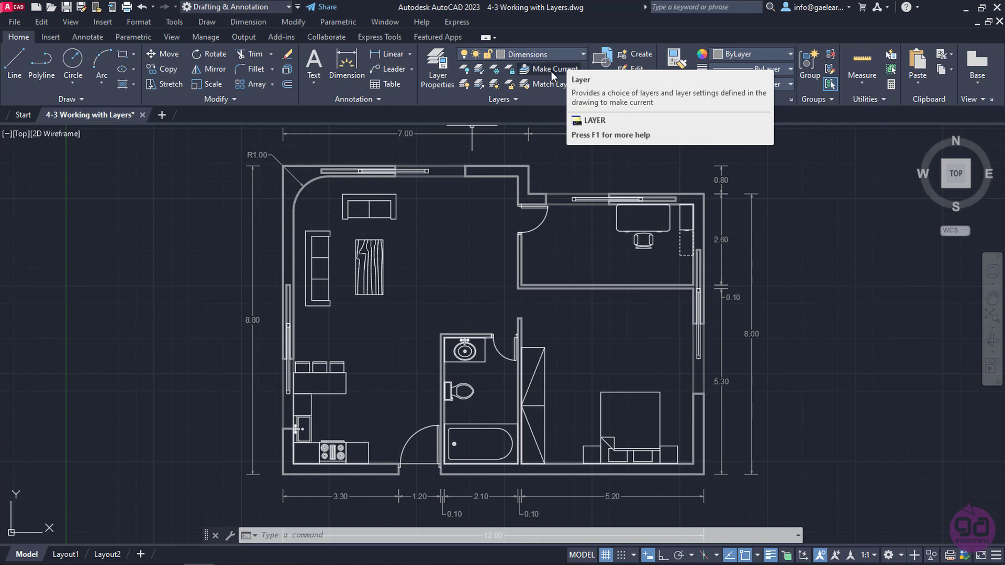
- Select the bed, wardrobe, nightstands, desk, chair and shelf in the bedroom
{"action": "left_click", "coordinate": [613, 392]}
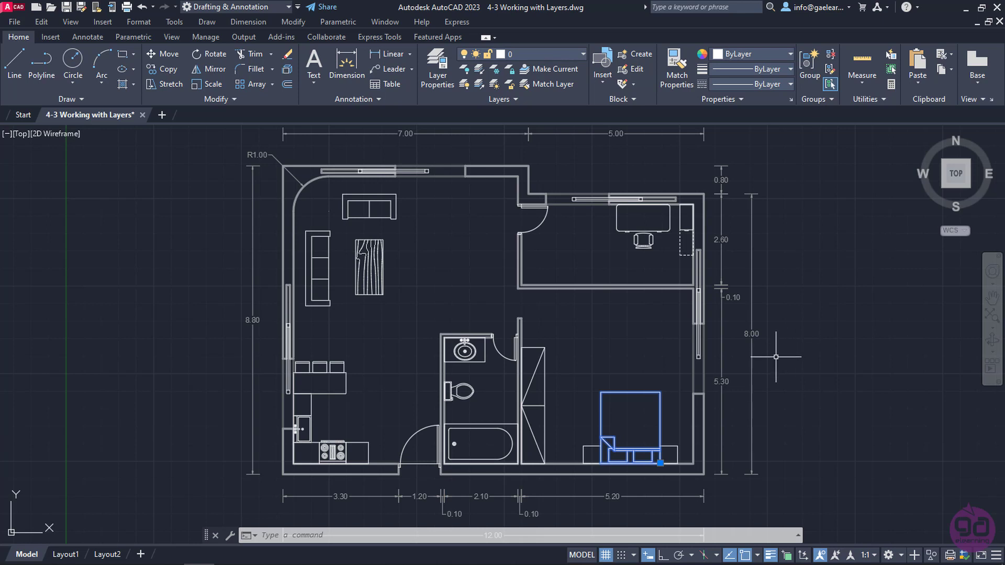
{"action": "left_click", "coordinate": [685, 364]}
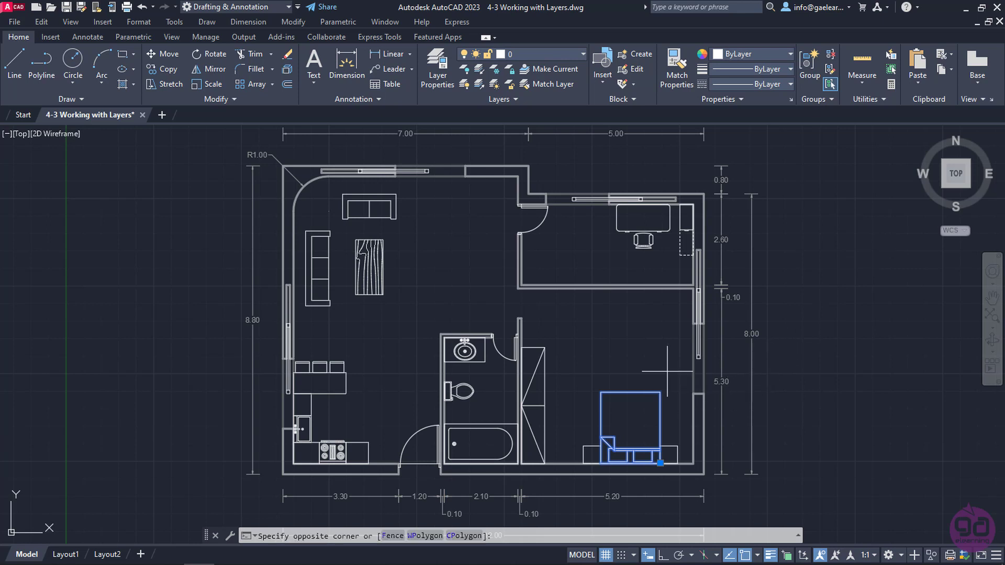
{"action": "left_click", "coordinate": [529, 451]}
{"action": "left_click", "coordinate": [696, 288]}
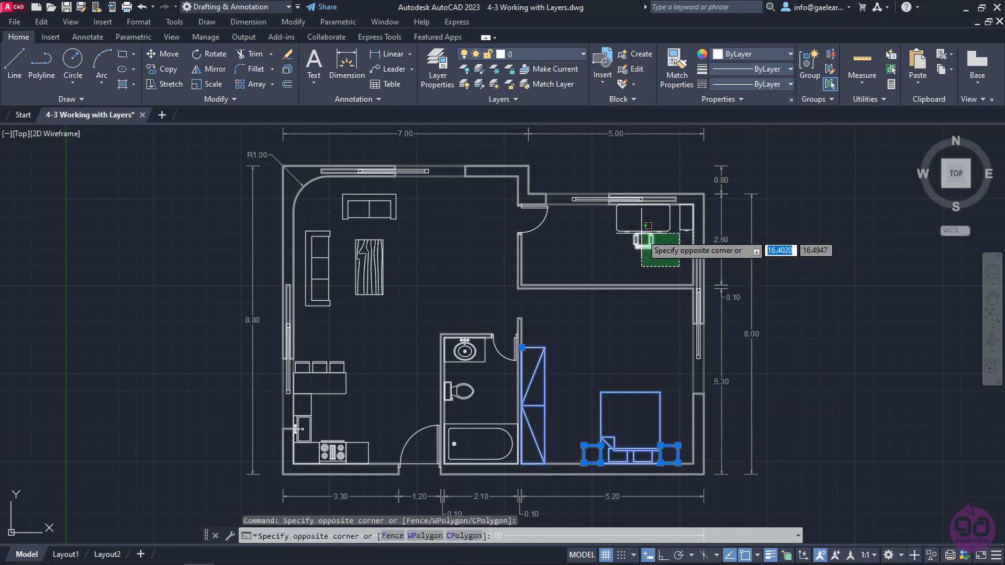
{"action": "left_click", "coordinate": [607, 200]}
{"action": "left_click", "coordinate": [686, 223]}
{"action": "left_click", "coordinate": [680, 254]}
- Add the bathroom fixtures, living room and kitchen furniture, then assign everything to the Furniture layer
{"action": "left_click", "coordinate": [473, 362]}
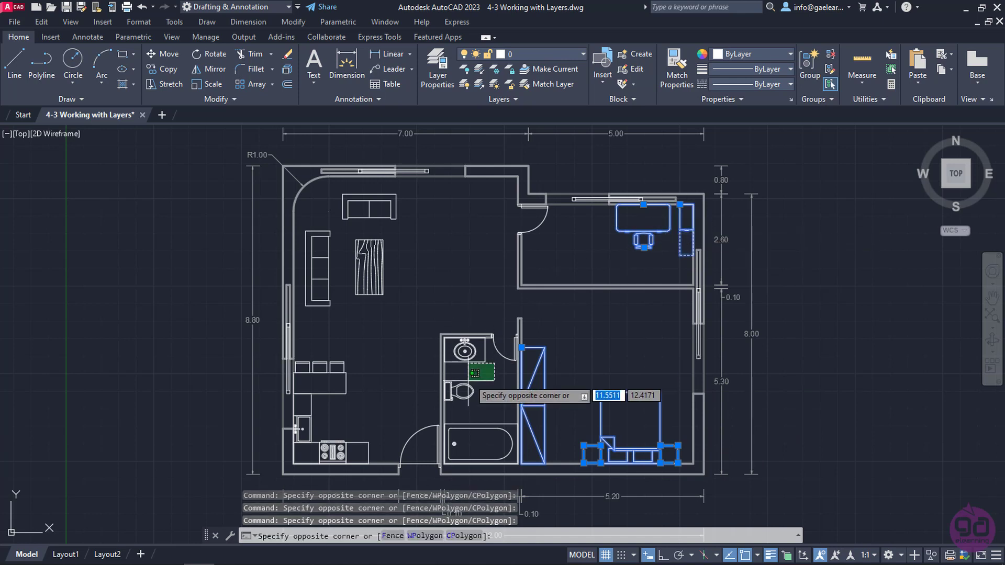
{"action": "left_click", "coordinate": [453, 452]}
{"action": "left_click", "coordinate": [406, 198]}
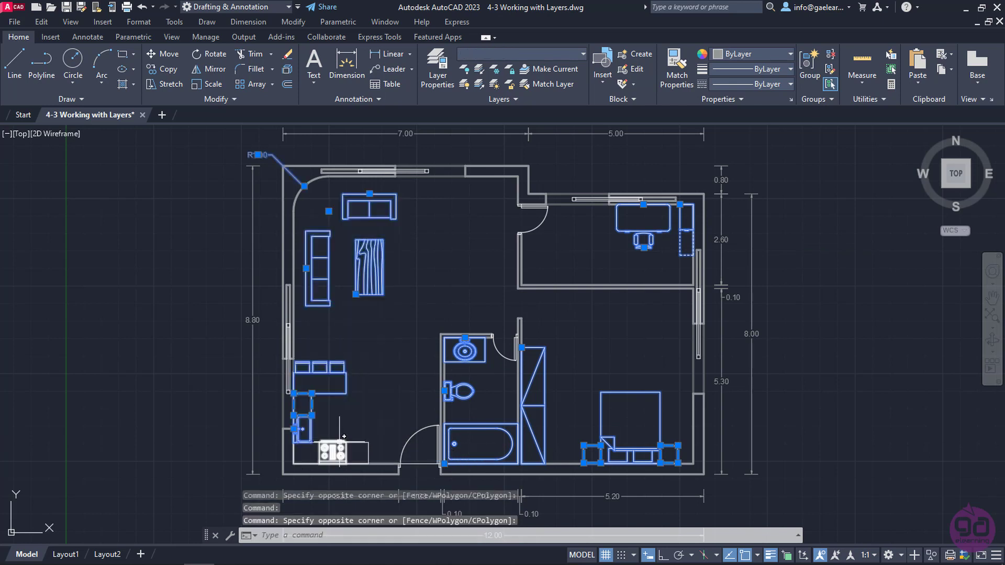
{"action": "left_click", "coordinate": [416, 435]}
{"action": "left_click", "coordinate": [288, 478]}
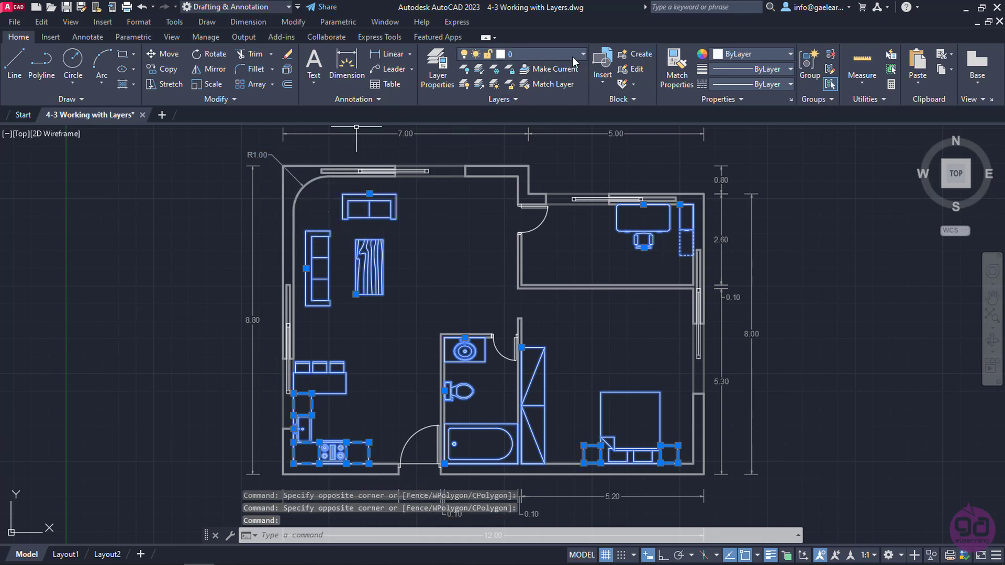
{"action": "left_click", "coordinate": [544, 49]}
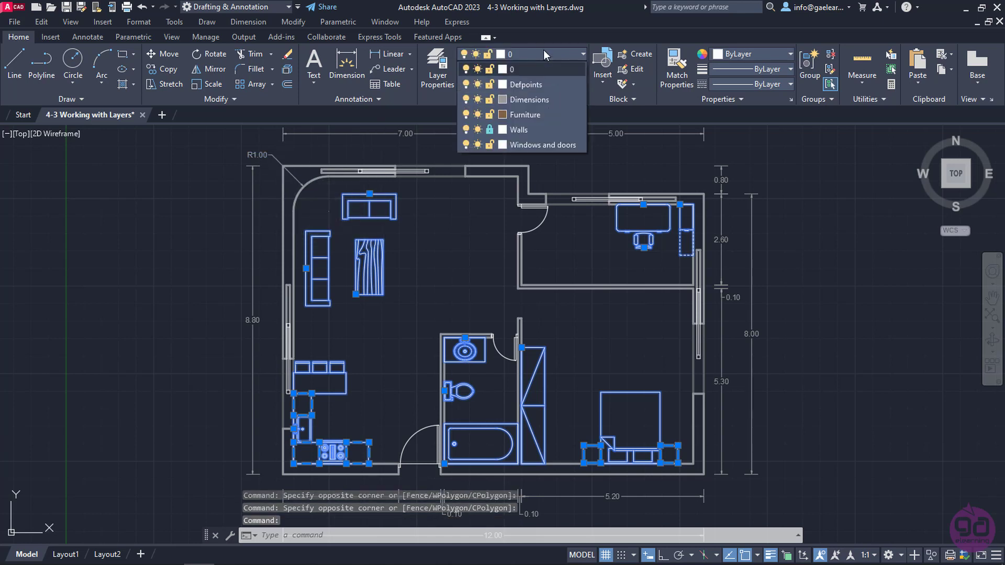
{"action": "left_click", "coordinate": [534, 116]}
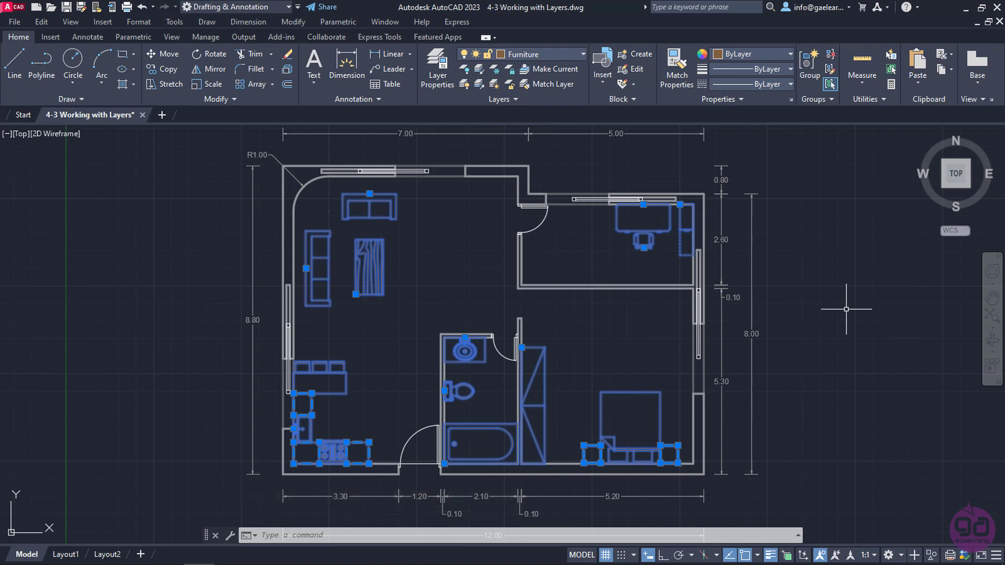
- Clear the selection, zoom in on the upper rooms, and make Windows and doors current
{"action": "key", "text": "Escape"}
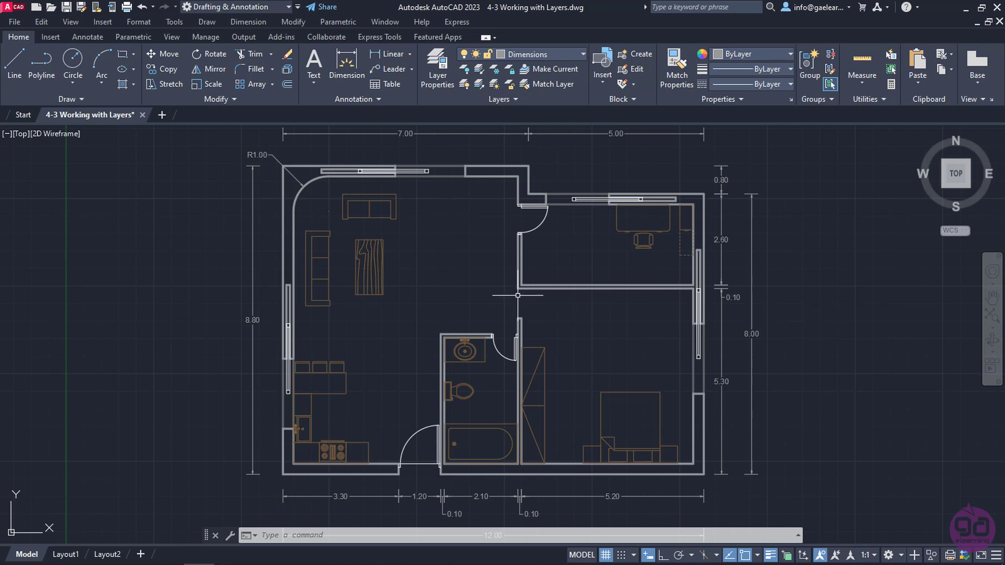
{"action": "key", "text": "Escape"}
{"action": "key", "text": "Escape"}
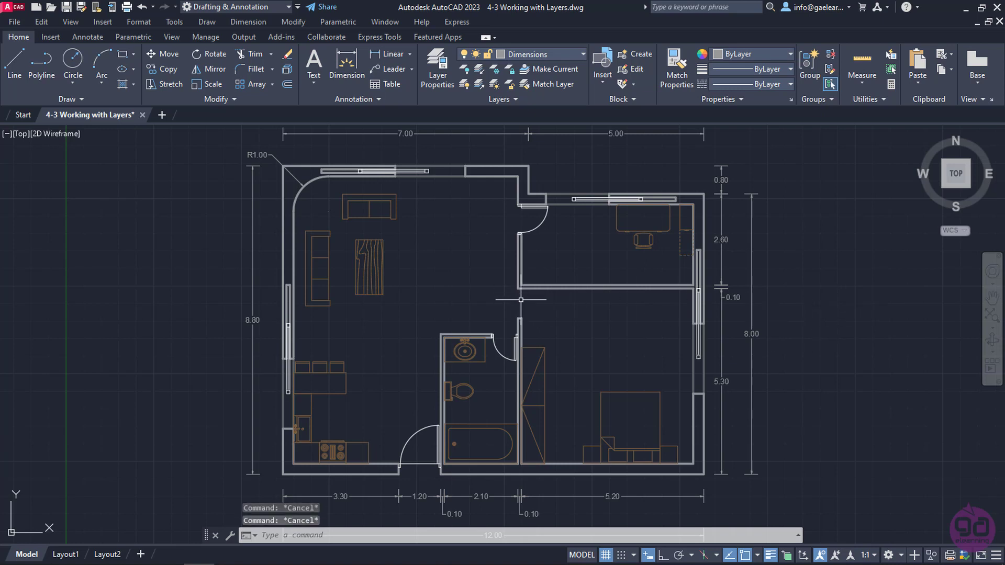
{"action": "scroll", "coordinate": [520, 300], "scroll_direction": "up", "scroll_amount": 3}
{"action": "scroll", "coordinate": [620, 214], "scroll_direction": "up", "scroll_amount": 2}
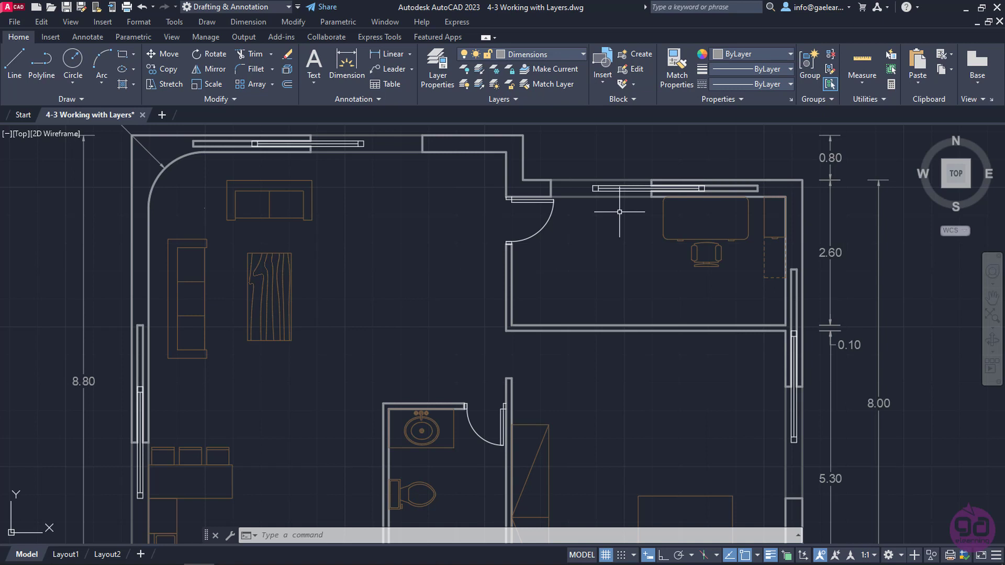
{"action": "left_click", "coordinate": [577, 55]}
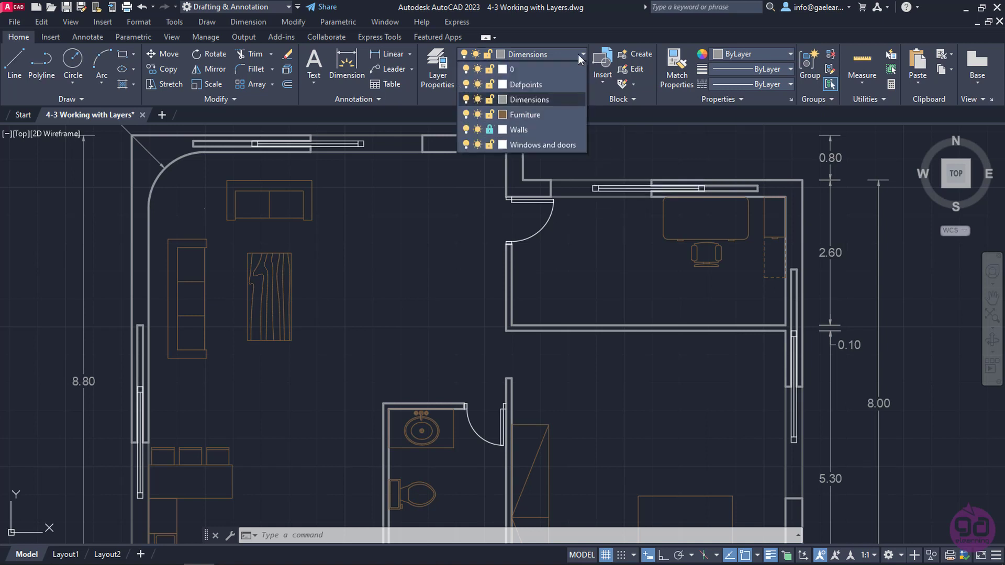
{"action": "left_click", "coordinate": [550, 146]}
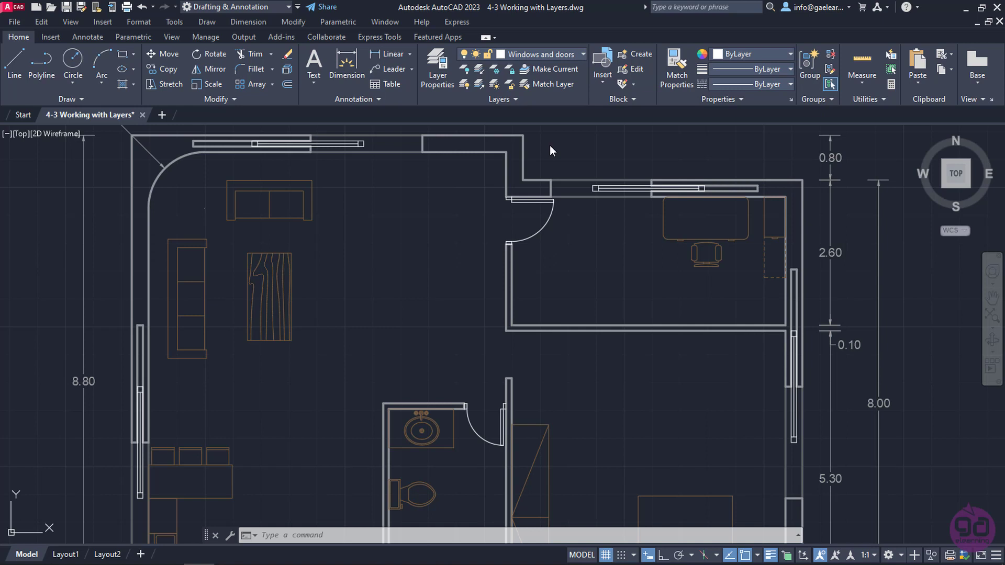
- Copy the upper room's door swing down onto the bedroom wall, snapping perpendicular from its wall endpoint
{"action": "left_click", "coordinate": [489, 197]}
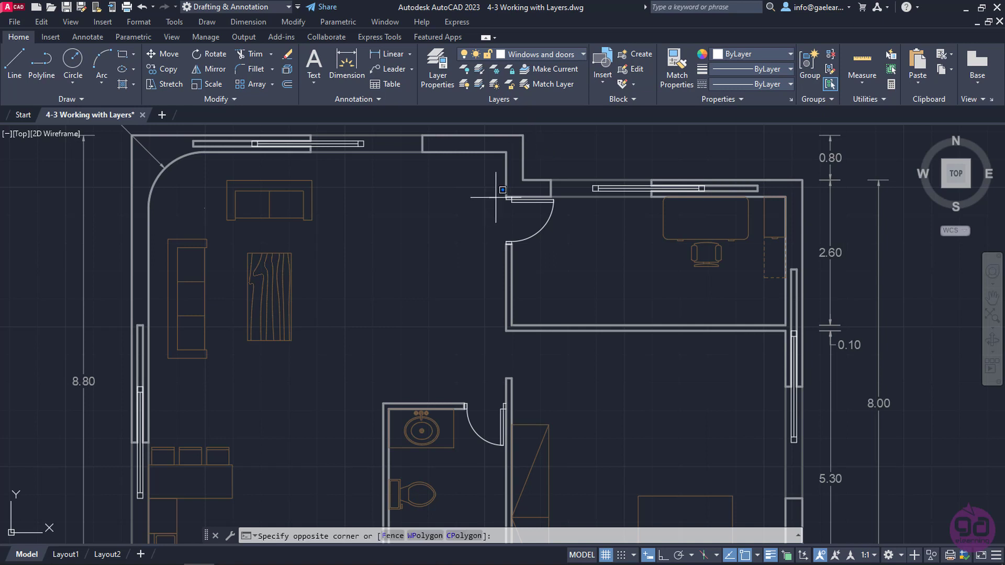
{"action": "left_click", "coordinate": [558, 249]}
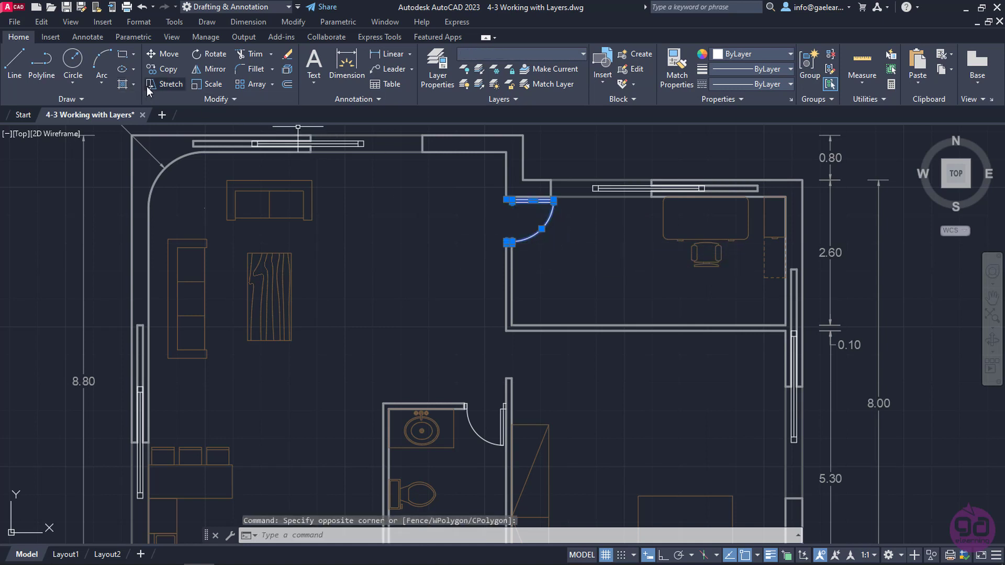
{"action": "left_click", "coordinate": [166, 69]}
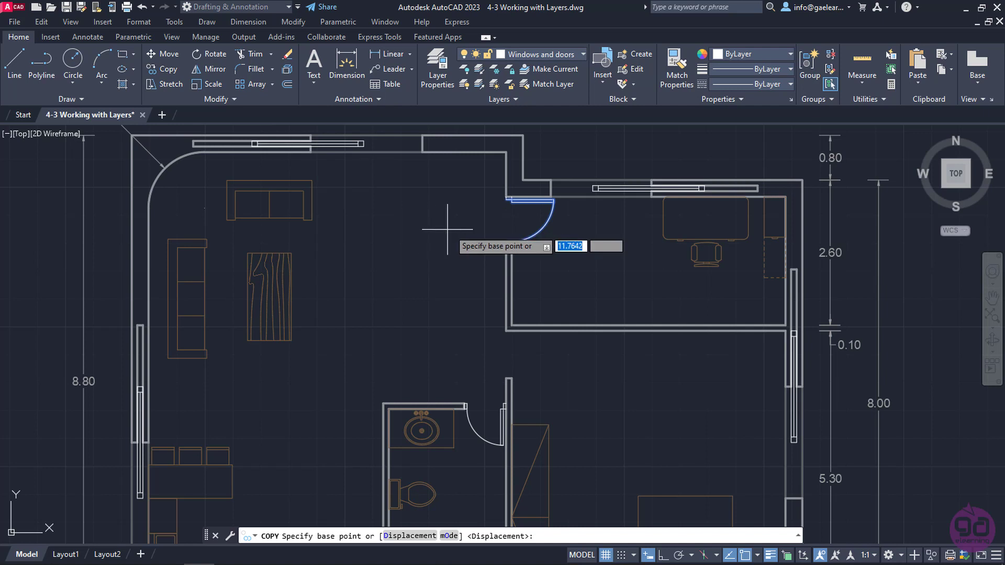
{"action": "left_click", "coordinate": [511, 198]}
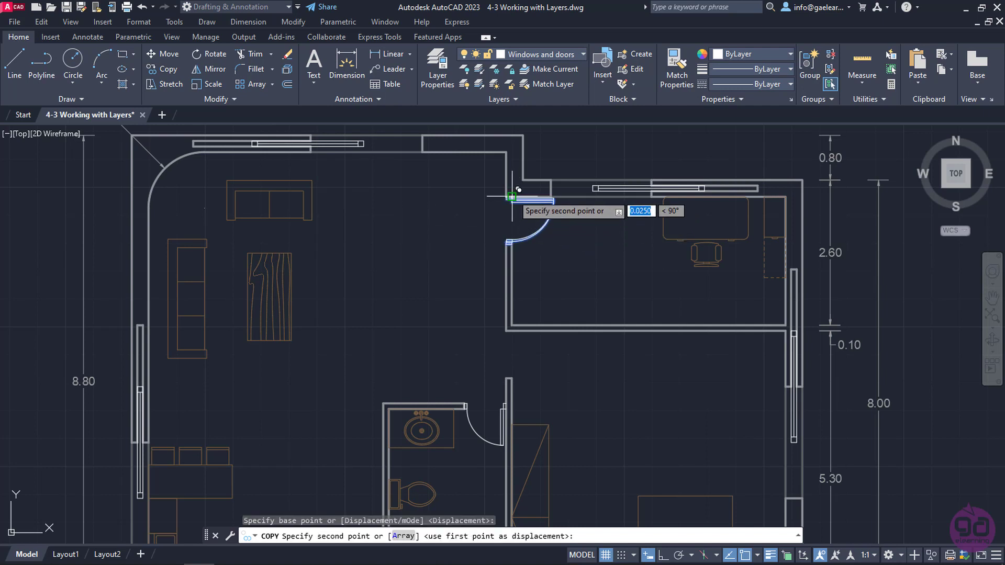
{"action": "left_click", "coordinate": [512, 331]}
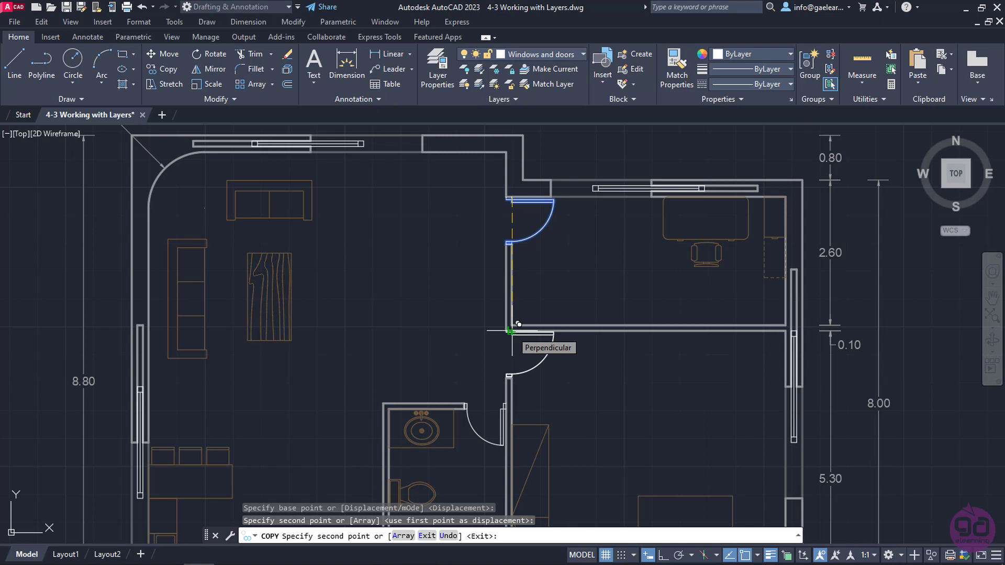
{"action": "key", "text": "Escape"}
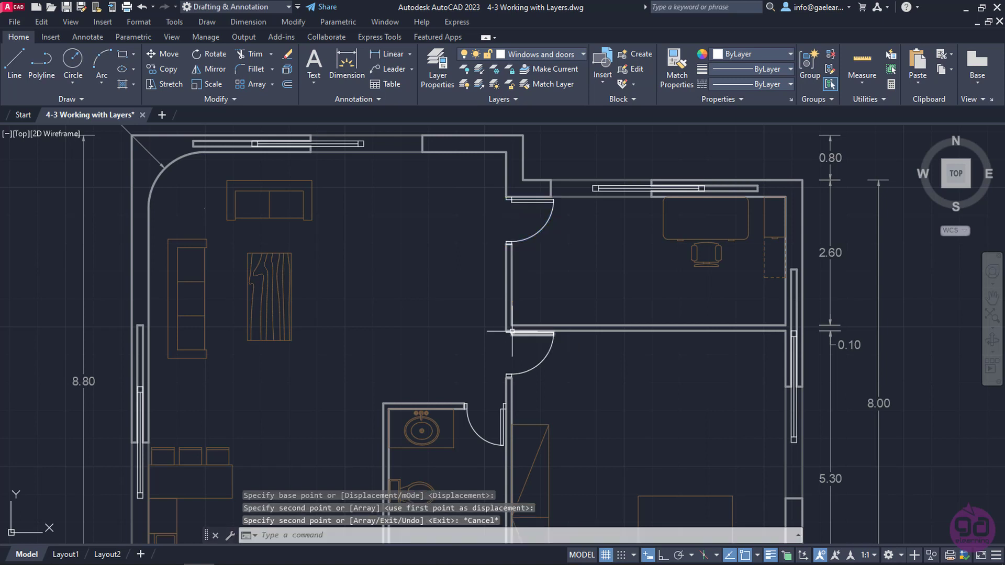
{"action": "scroll", "coordinate": [512, 331], "scroll_direction": "down", "scroll_amount": 5}
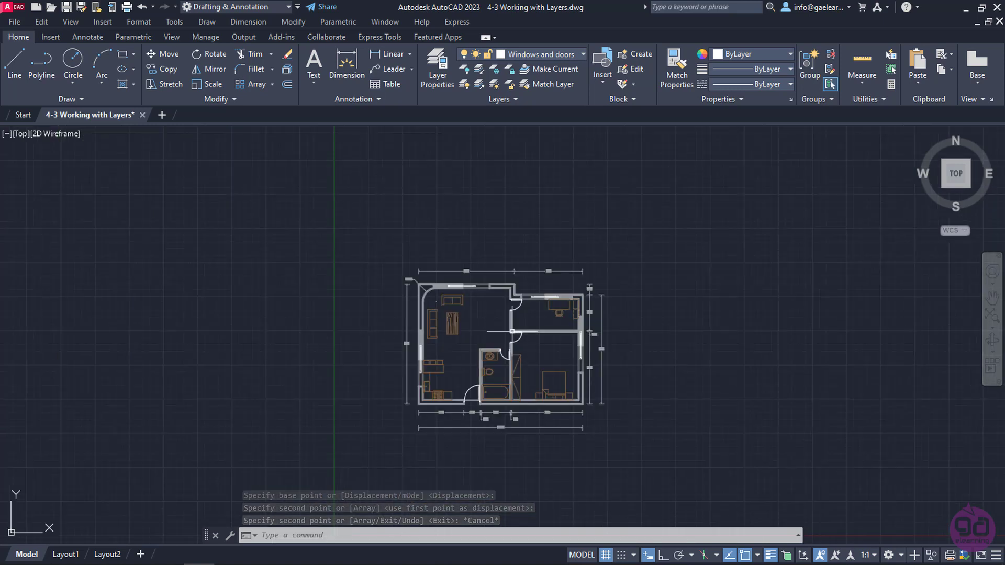
{"action": "scroll", "coordinate": [511, 331], "scroll_direction": "up", "scroll_amount": 1}
{"action": "scroll", "coordinate": [512, 331], "scroll_direction": "up", "scroll_amount": 2}
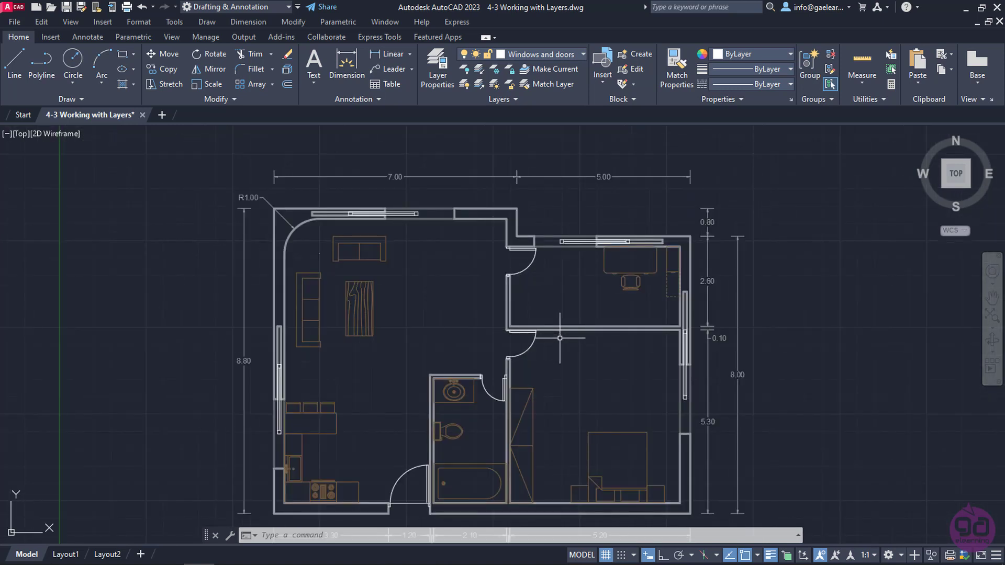
{"action": "middle_click_drag", "start_coordinate": [560, 338], "coordinate": [566, 311]}
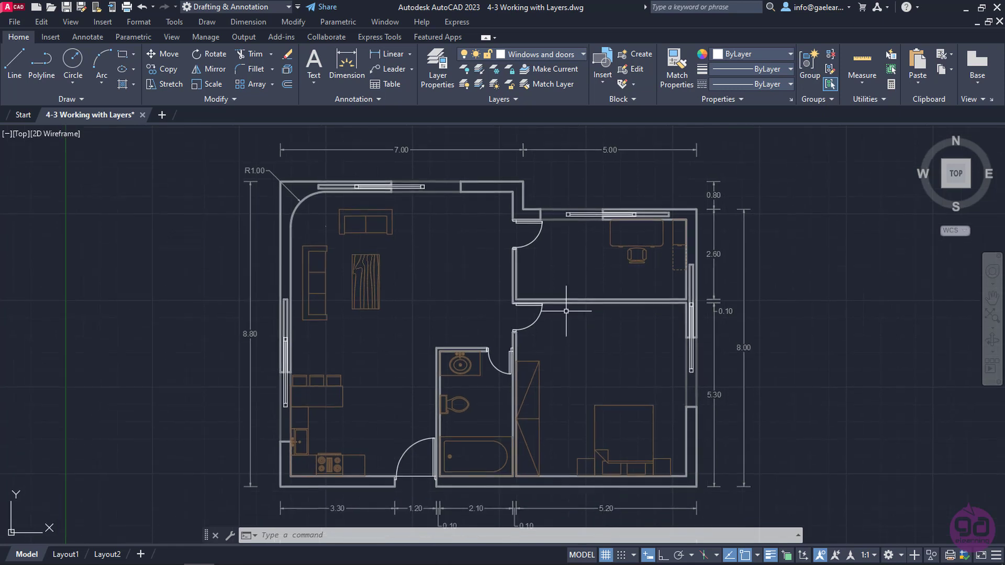